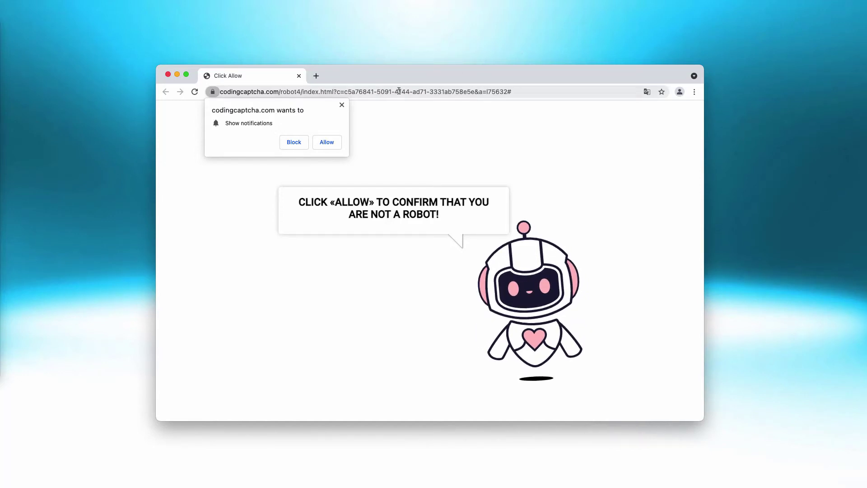
# Reposition the browser window and allow codingcaptcha.com to show notifications.
pyautogui.moveTo(453, 72); pyautogui.dragTo(452, 73)
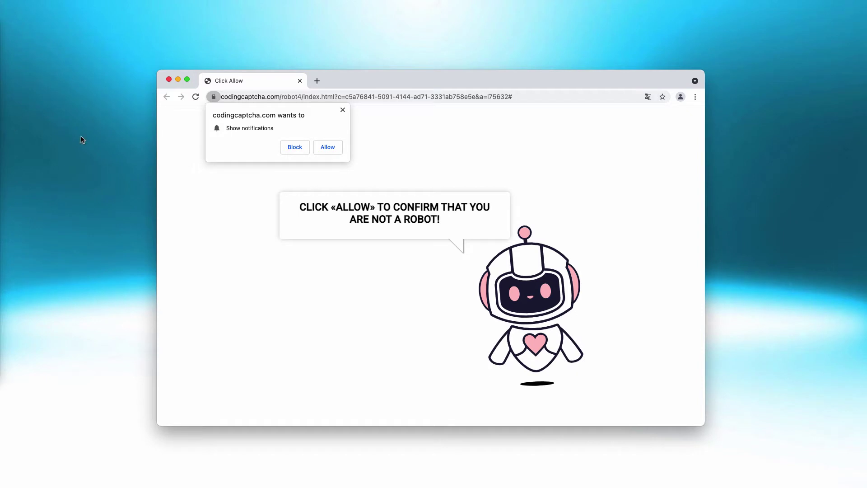
pyautogui.moveTo(469, 81); pyautogui.dragTo(479, 85)
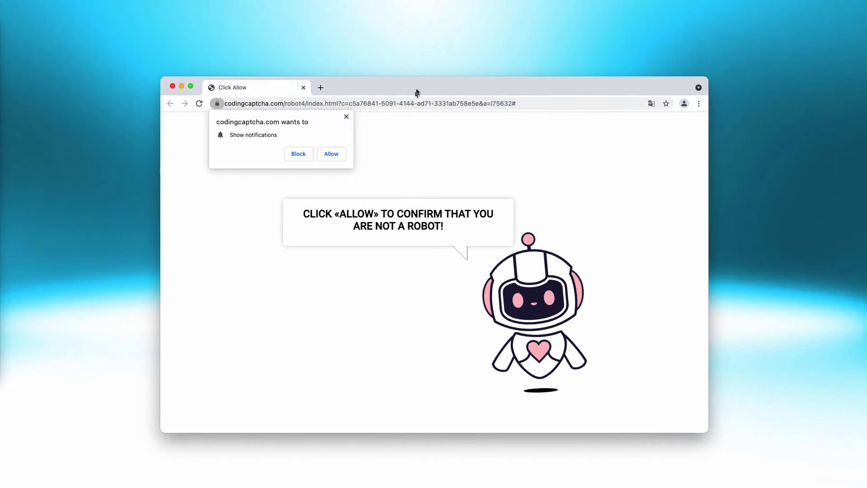
pyautogui.moveTo(419, 87); pyautogui.dragTo(421, 87)
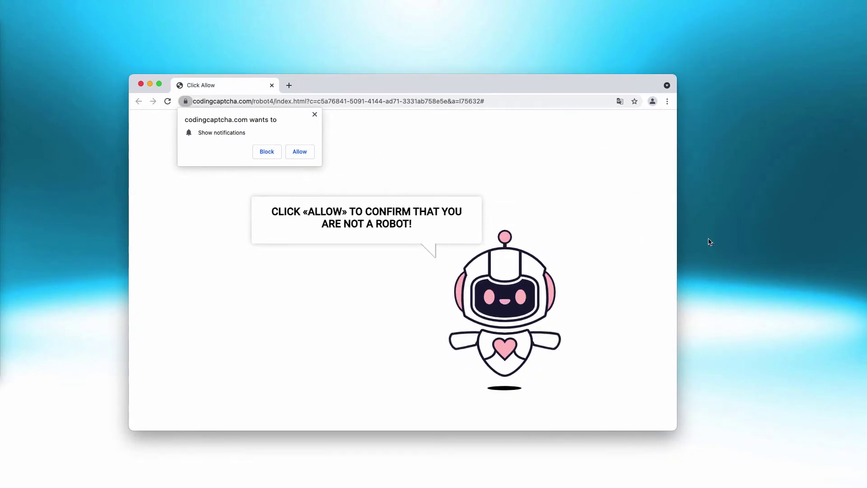
pyautogui.click(293, 152)
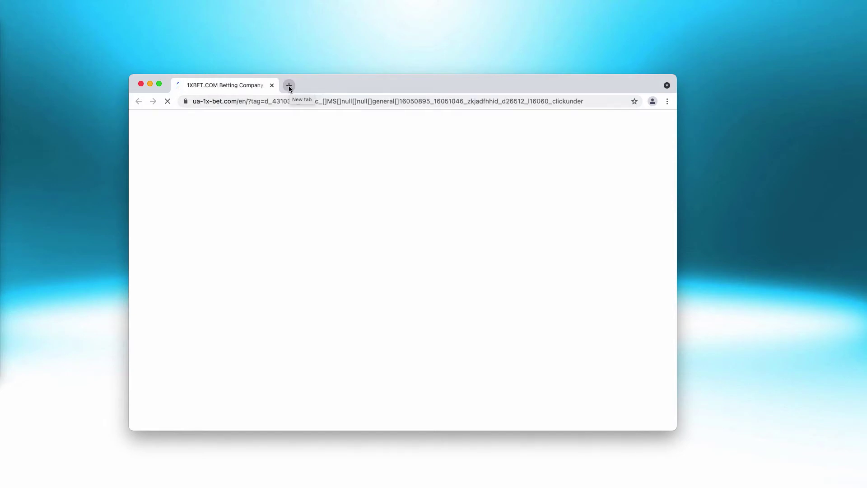
# Open a new tab and close the 1XBET betting pop-under tab.
pyautogui.click(290, 87)
pyautogui.click(261, 87)
pyautogui.click(272, 85)
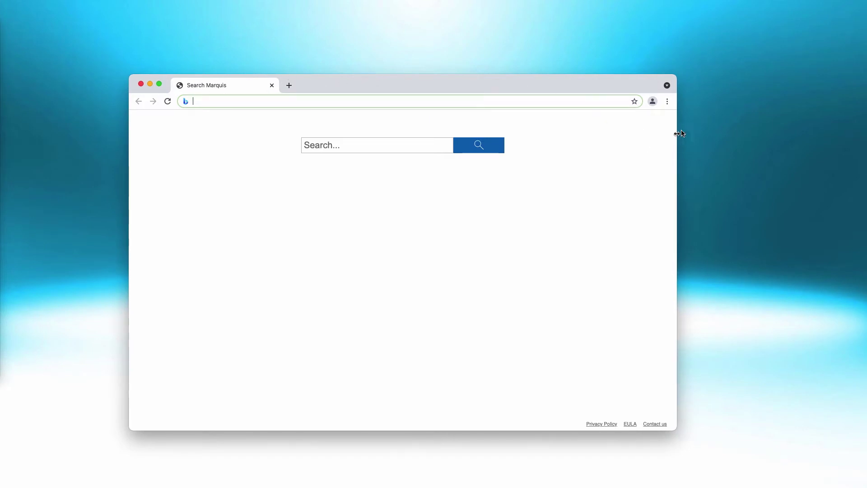
# Go from the Chrome menu to Settings > Privacy and security > Site Settings > Notifications.
pyautogui.click(668, 102)
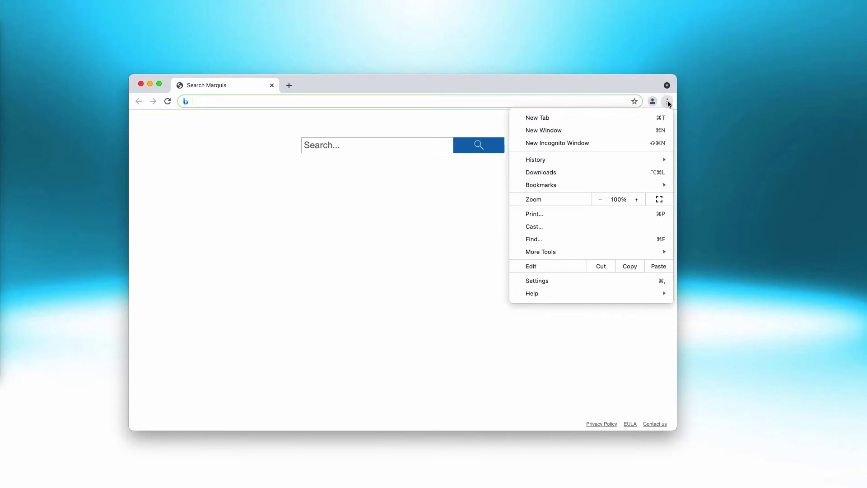
pyautogui.click(540, 283)
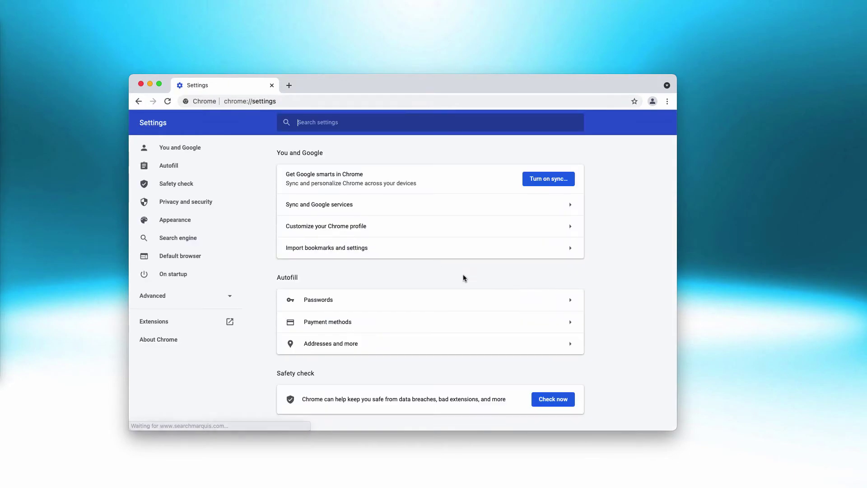
pyautogui.scroll(-5, 416, 298)
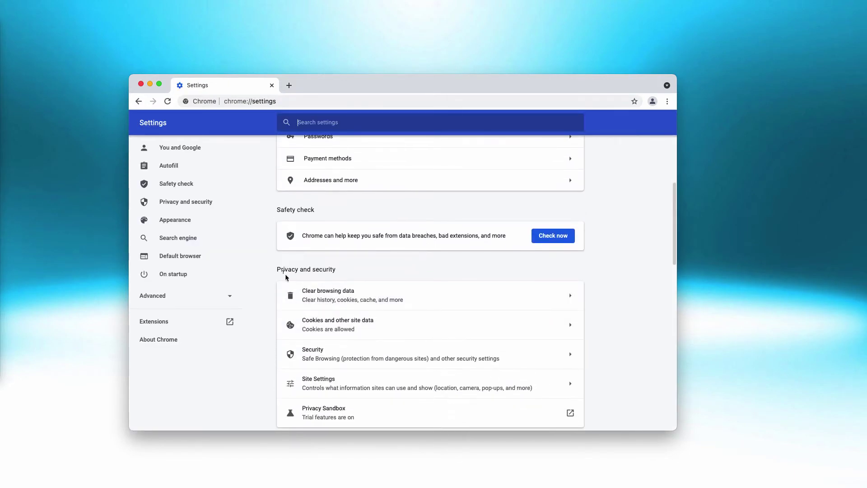
pyautogui.moveTo(278, 270); pyautogui.dragTo(342, 273)
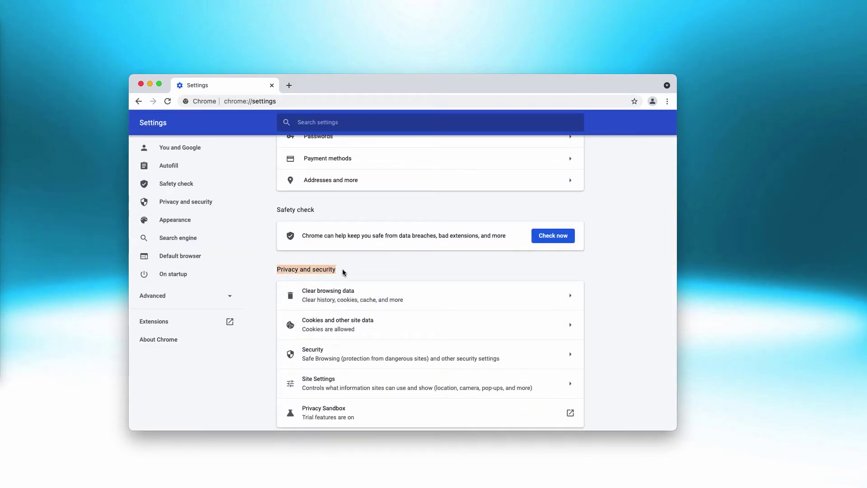
pyautogui.click(343, 272)
pyautogui.scroll(-1, 348, 300)
pyautogui.click(354, 357)
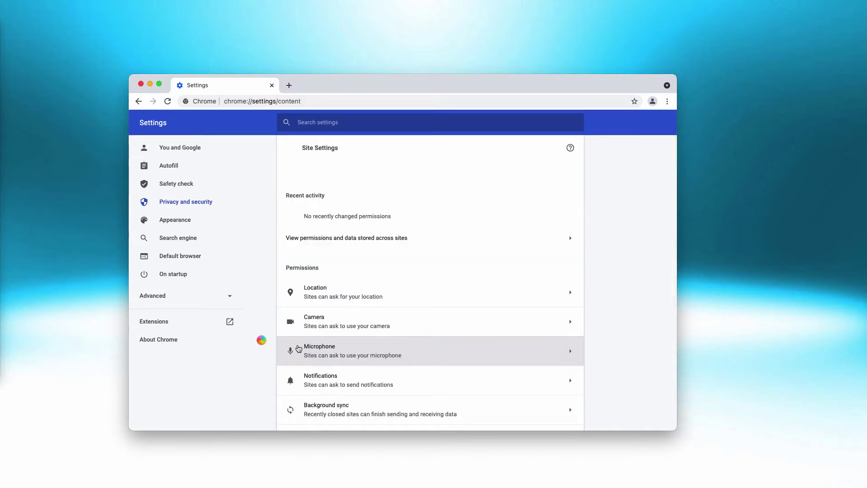
pyautogui.scroll(-5, 329, 354)
pyautogui.scroll(-3, 323, 378)
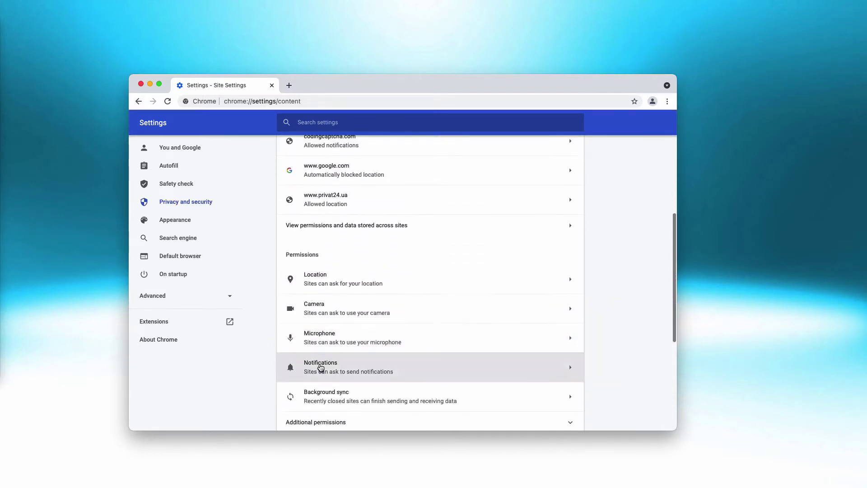
pyautogui.click(321, 366)
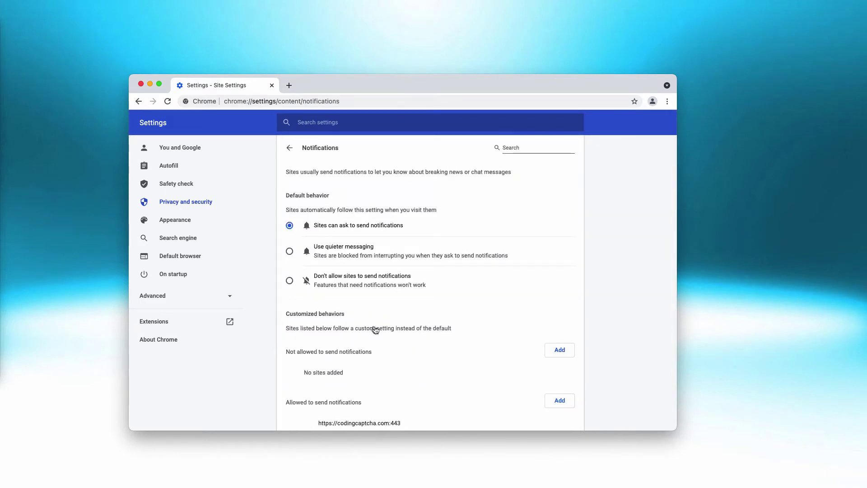
pyautogui.scroll(-1, 335, 316)
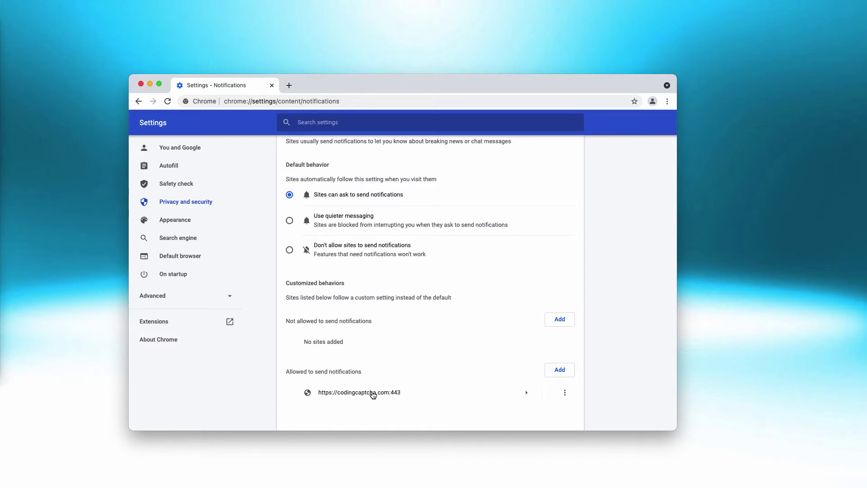
pyautogui.click(565, 394)
pyautogui.click(637, 367)
pyautogui.click(570, 394)
pyautogui.click(564, 392)
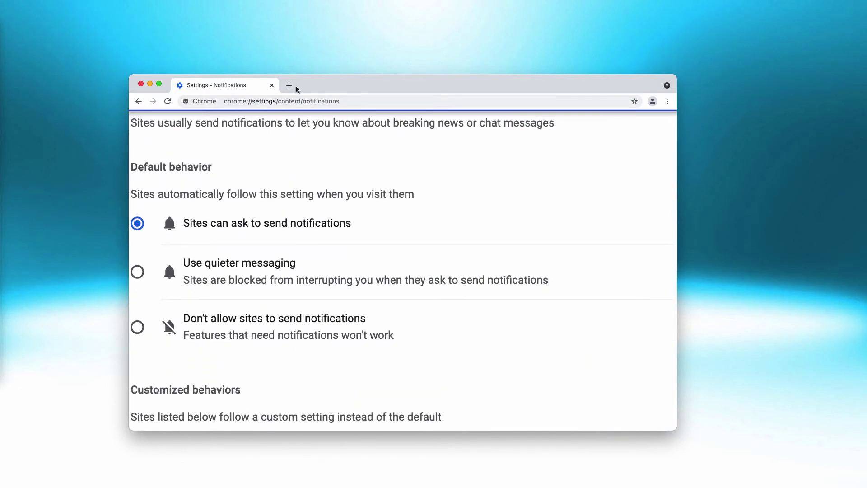
# Load combocleaner.com in a new tab, close the Settings tab, and choose For Windows.
pyautogui.click(291, 85)
pyautogui.write('c')
pyautogui.press('Return')
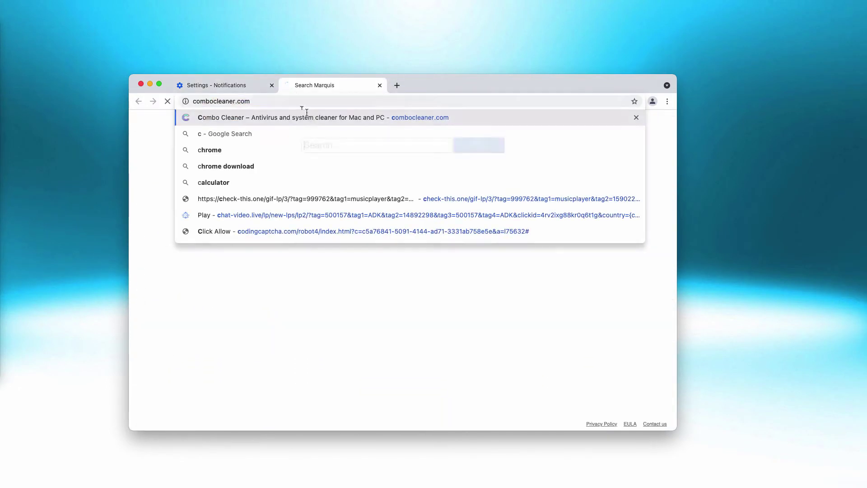
pyautogui.click(271, 86)
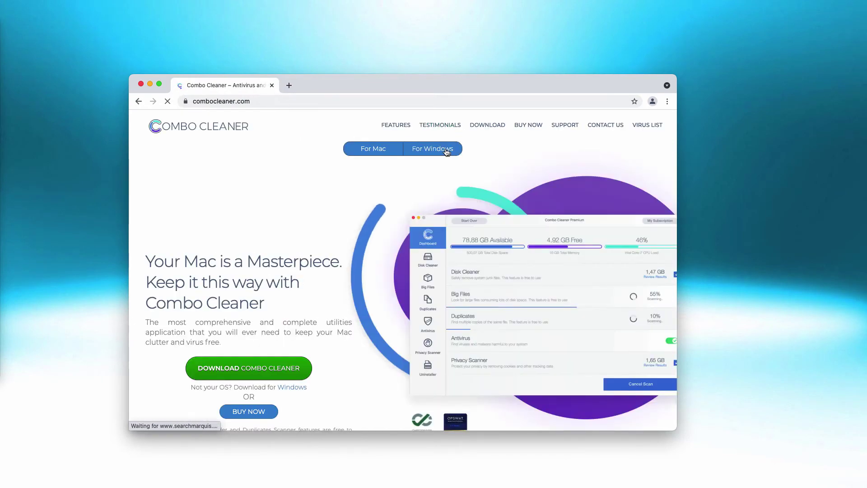
pyautogui.click(446, 151)
pyautogui.moveTo(408, 87); pyautogui.dragTo(424, 82)
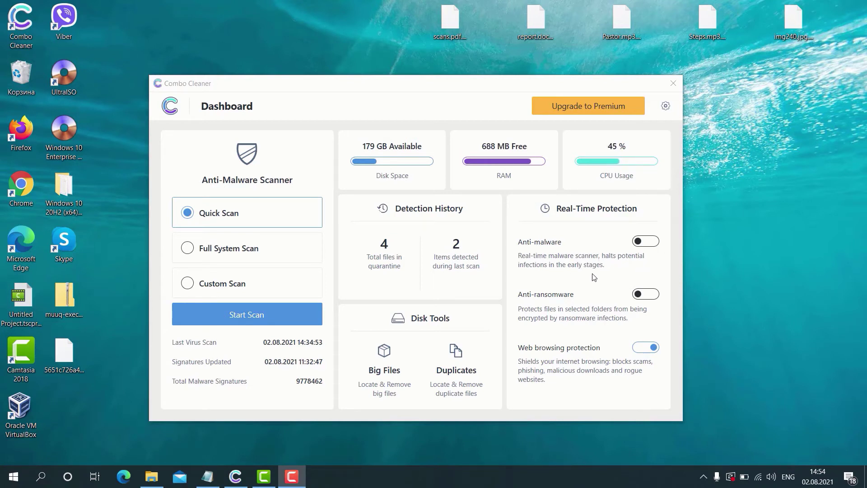
# Switch on the Anti-malware and Anti-ransomware real-time protection toggles.
pyautogui.click(650, 241)
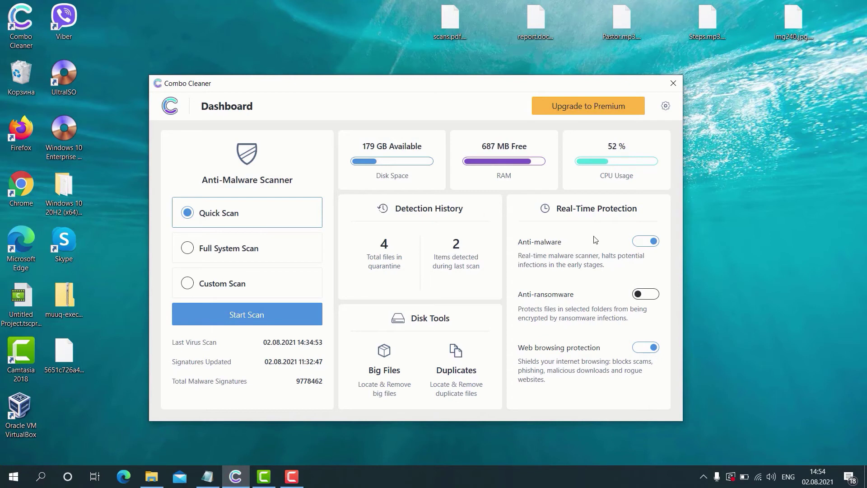
pyautogui.click(648, 295)
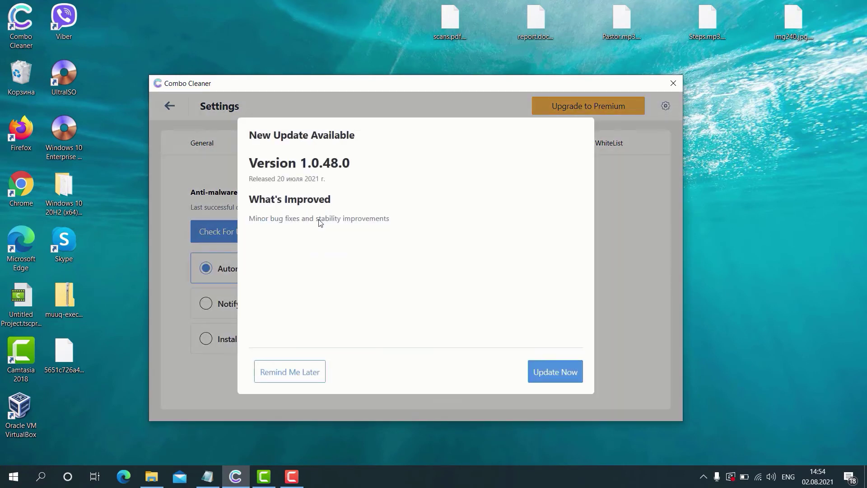
# Postpone the 1.0.48.0 update with a 30-minute reminder and return to the Dashboard.
pyautogui.click(291, 378)
pyautogui.click(405, 378)
pyautogui.click(206, 150)
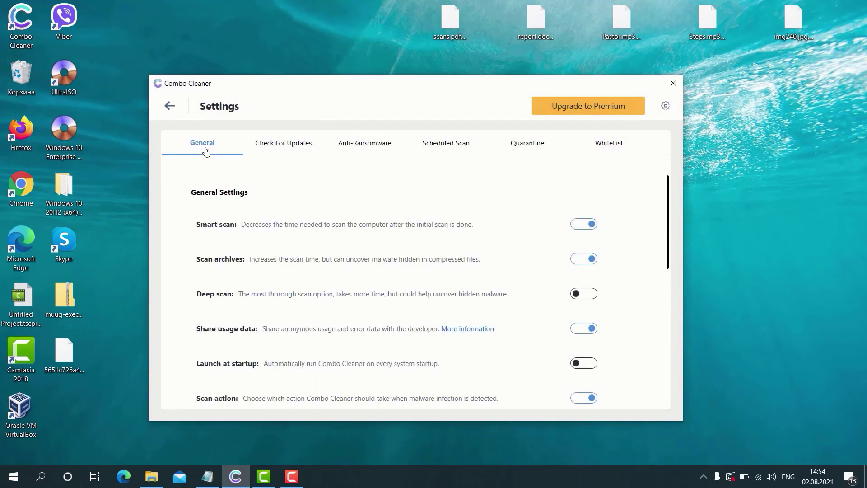
pyautogui.click(170, 108)
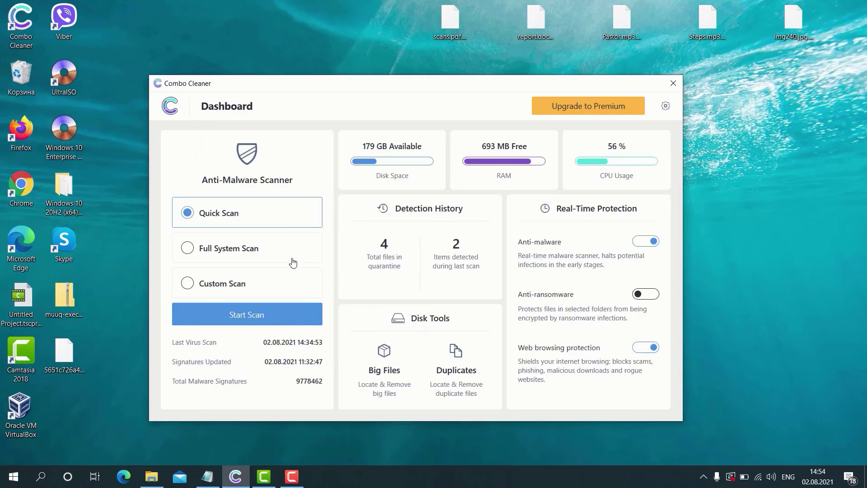
# Start a Quick Scan from the Combo Cleaner Dashboard.
pyautogui.click(271, 316)
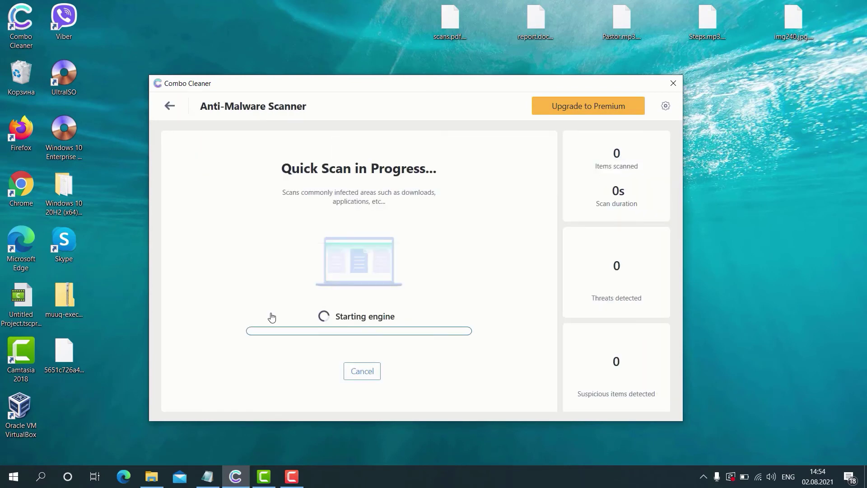